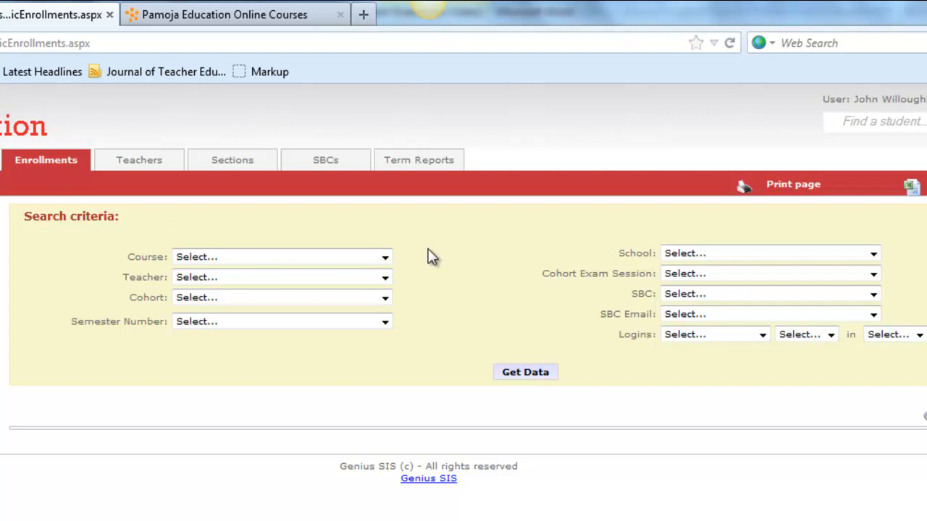
Set the course criterion of the enrollment search to M2012 ITGS HL Y2(2)
{"action": "left_click", "coordinate": [386, 259]}
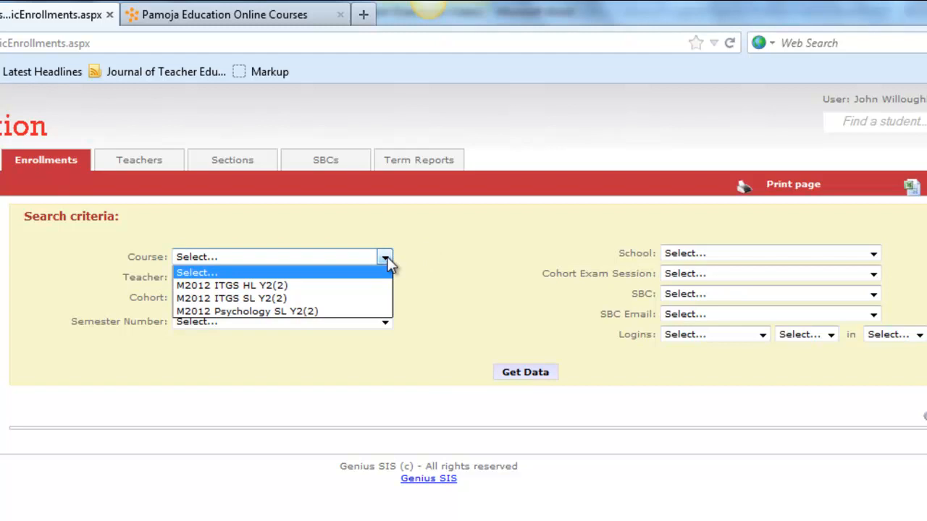
{"action": "left_click", "coordinate": [346, 287]}
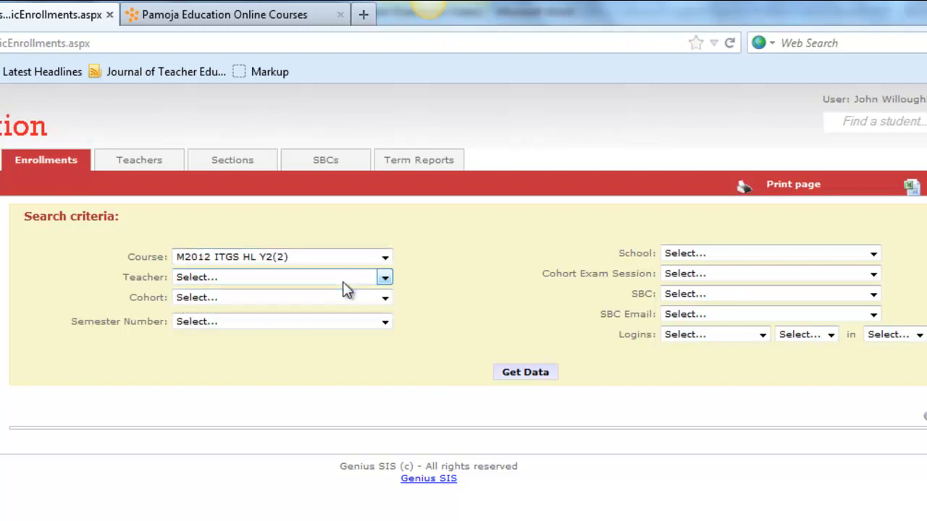
{"action": "left_click", "coordinate": [384, 277]}
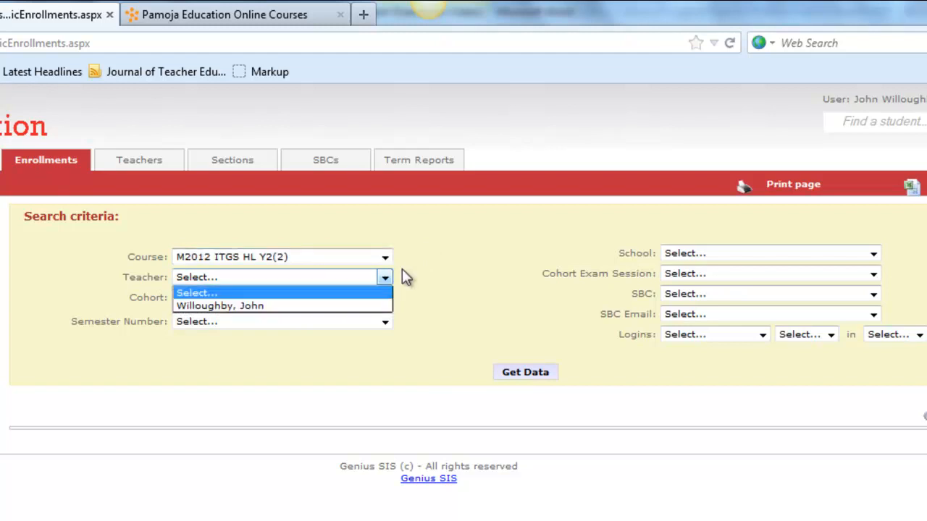
{"action": "left_click", "coordinate": [384, 277]}
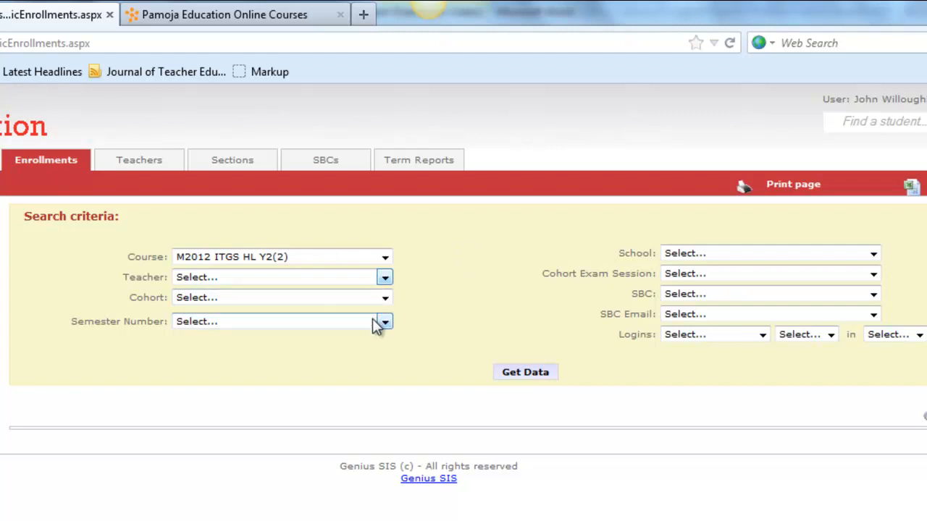
{"action": "left_click", "coordinate": [874, 297]}
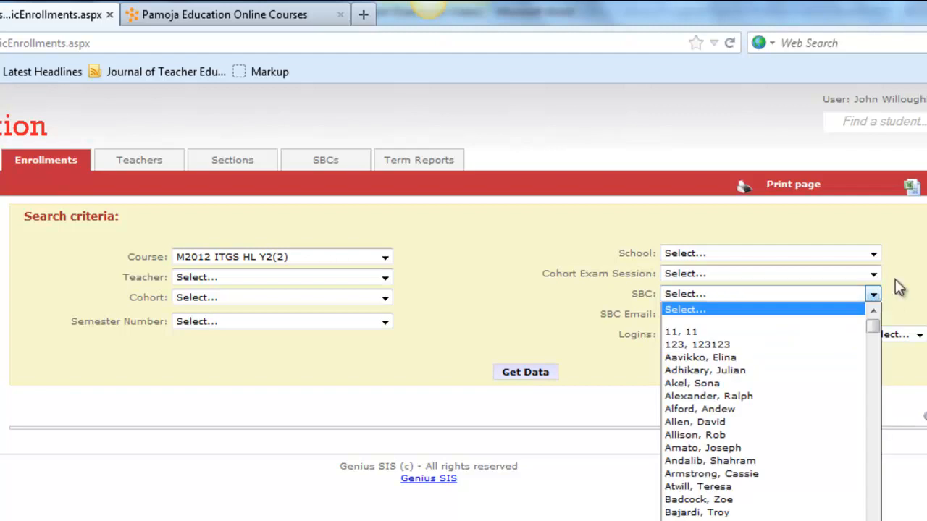
{"action": "left_click", "coordinate": [874, 297]}
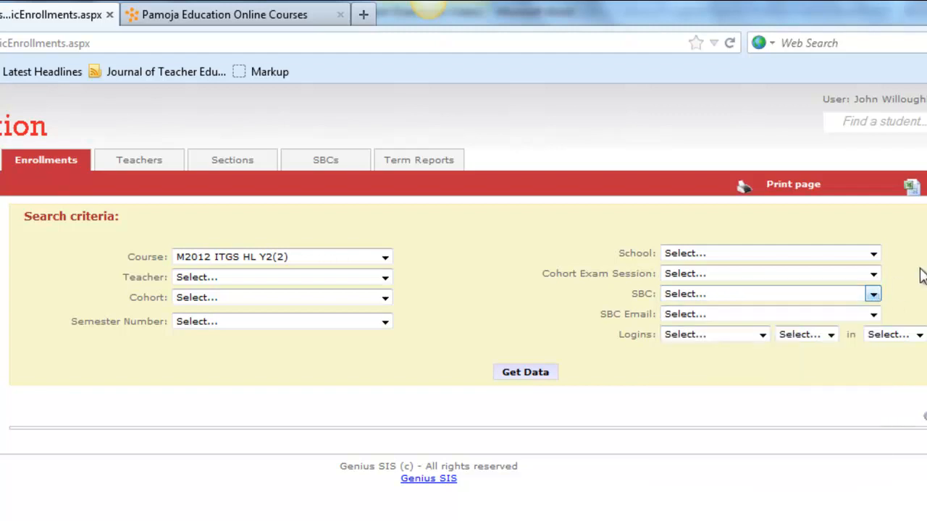
{"action": "left_click", "coordinate": [872, 317]}
{"action": "left_click", "coordinate": [923, 277]}
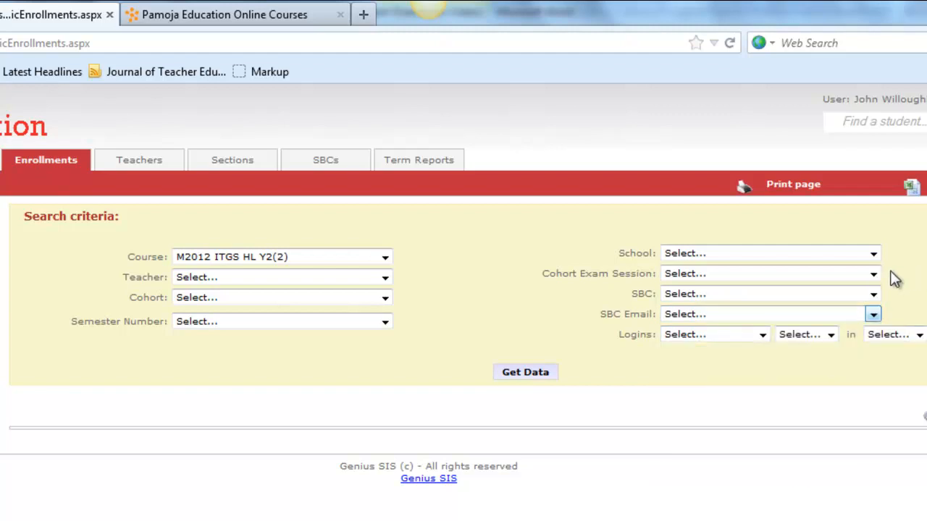
Set the school criterion to Warwick Academy and retrieve the matching enrollments
{"action": "left_click", "coordinate": [874, 258]}
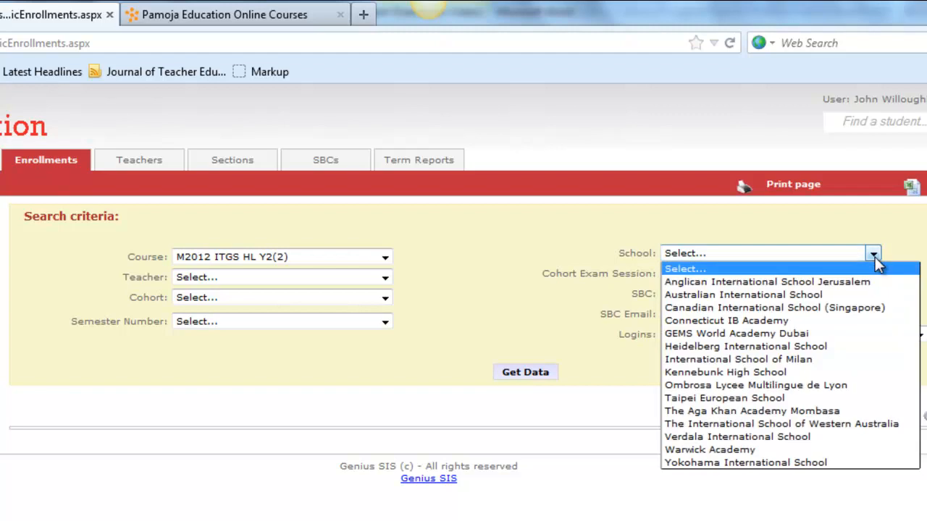
{"action": "left_click", "coordinate": [874, 257]}
{"action": "left_click", "coordinate": [875, 257]}
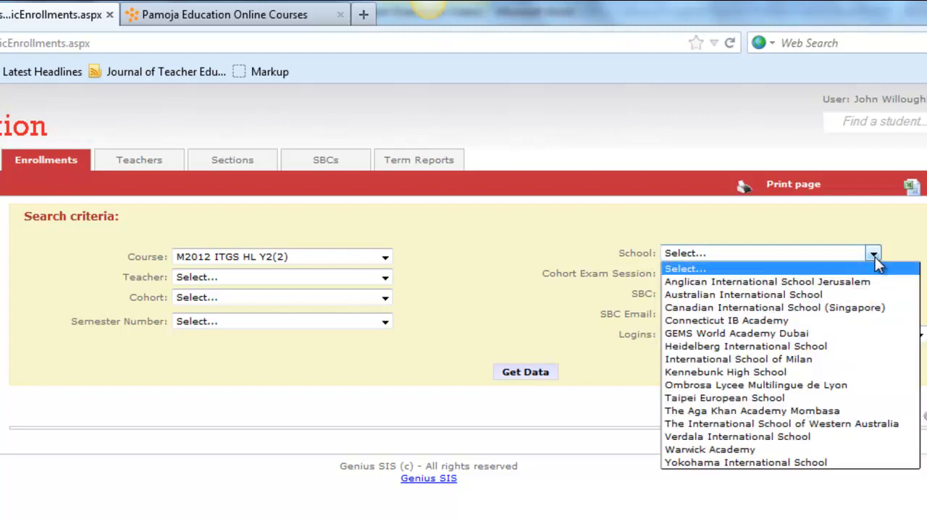
{"action": "left_click", "coordinate": [740, 449]}
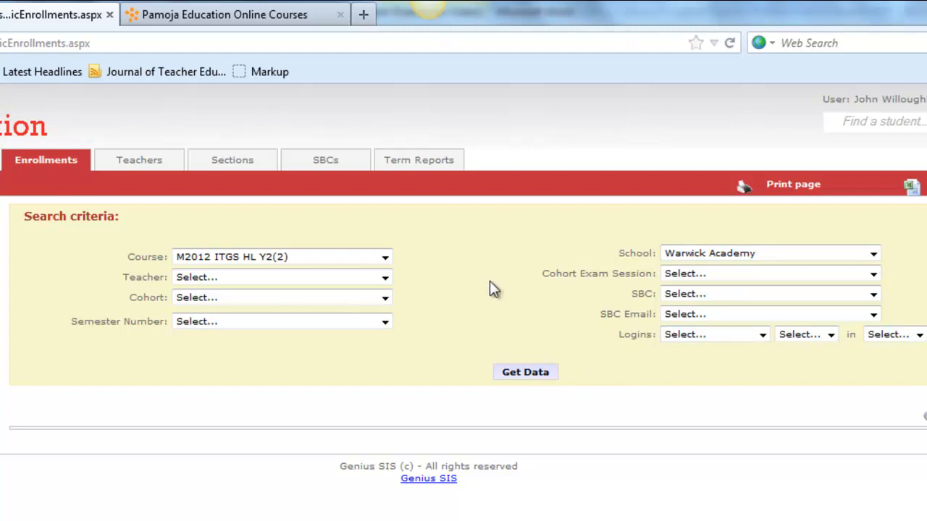
{"action": "left_click", "coordinate": [530, 376]}
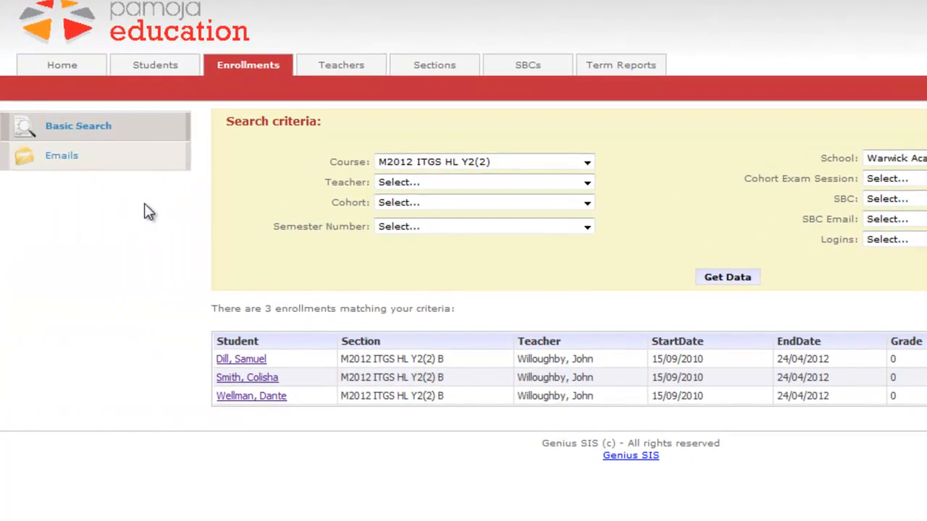
Start an email to the listed enrollments and set it to copy the SBC and the School Services Manager
{"action": "left_click", "coordinate": [75, 159]}
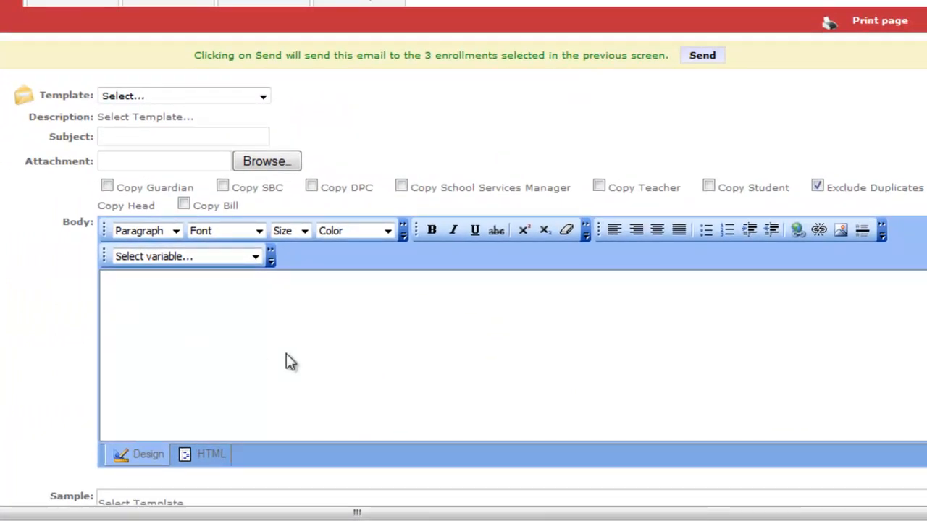
{"action": "left_click", "coordinate": [709, 188]}
{"action": "left_click", "coordinate": [709, 188]}
{"action": "left_click", "coordinate": [599, 186]}
{"action": "left_click", "coordinate": [598, 186]}
{"action": "left_click", "coordinate": [402, 188]}
Begin the email body with "Dear" followed by the variables [SBC_FIRSTNAME] and [SBC_LASTNAME] and a comma
{"action": "left_click", "coordinate": [246, 284]}
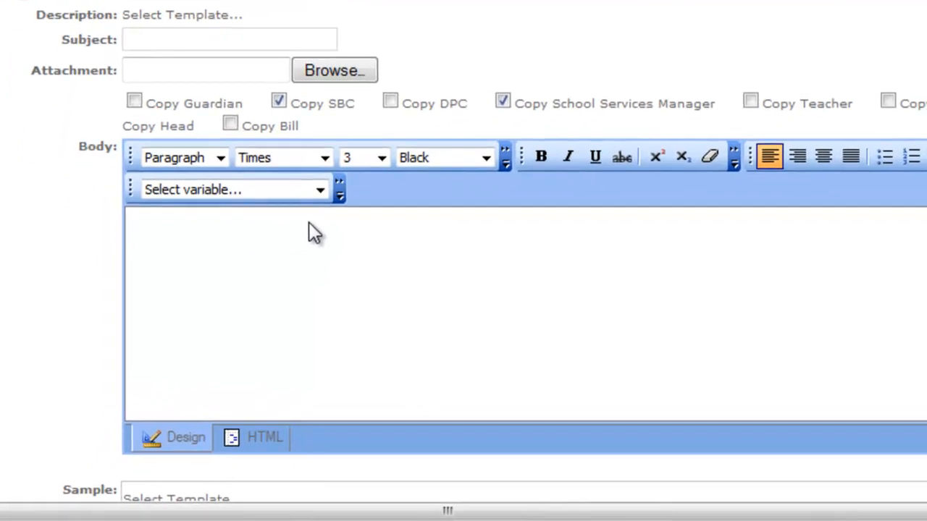
{"action": "type", "text": "Dear"}
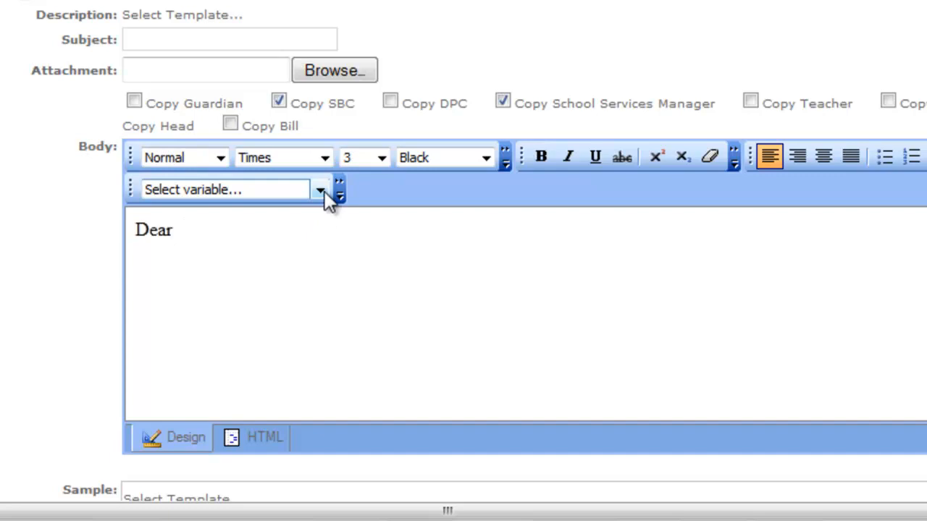
{"action": "left_click", "coordinate": [319, 192]}
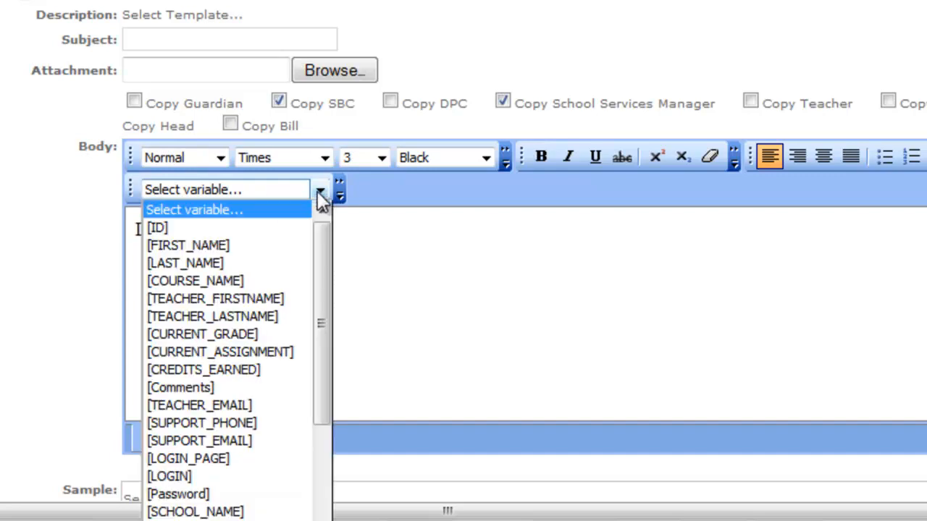
{"action": "left_click_drag", "start_coordinate": [323, 269], "coordinate": [325, 440]}
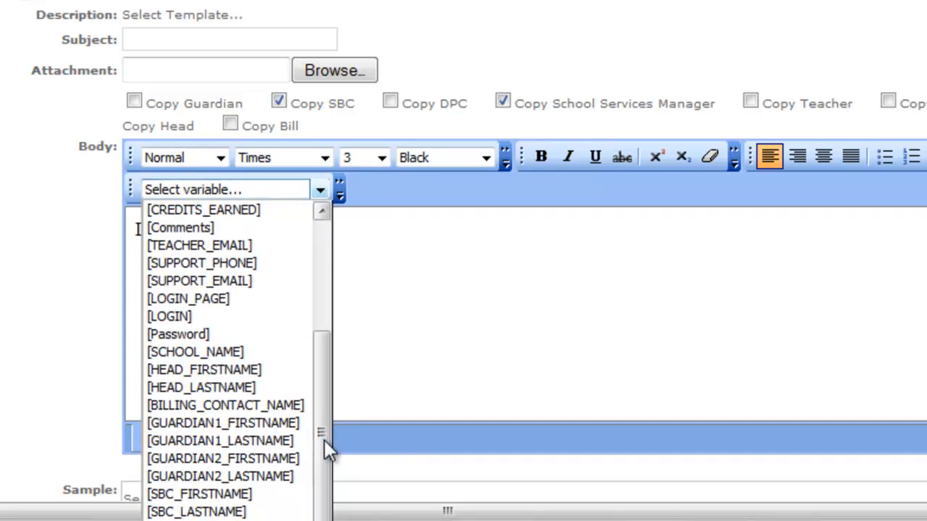
{"action": "left_click", "coordinate": [210, 498]}
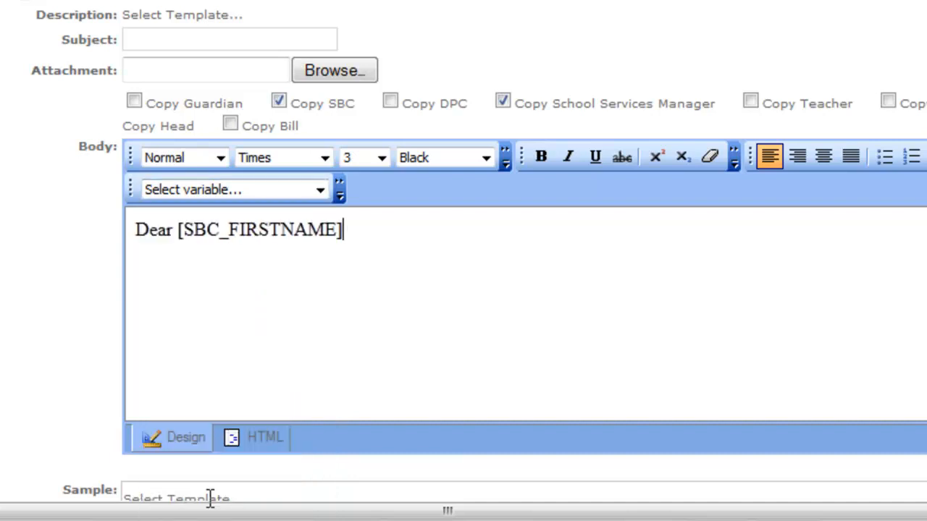
{"action": "left_click", "coordinate": [320, 190]}
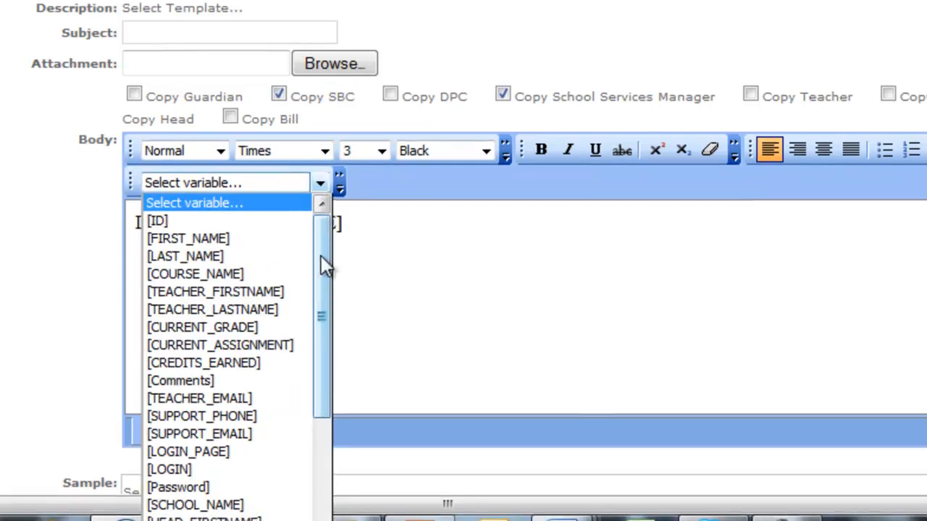
{"action": "scroll", "coordinate": [324, 230], "scroll_direction": "down", "scroll_amount": 3}
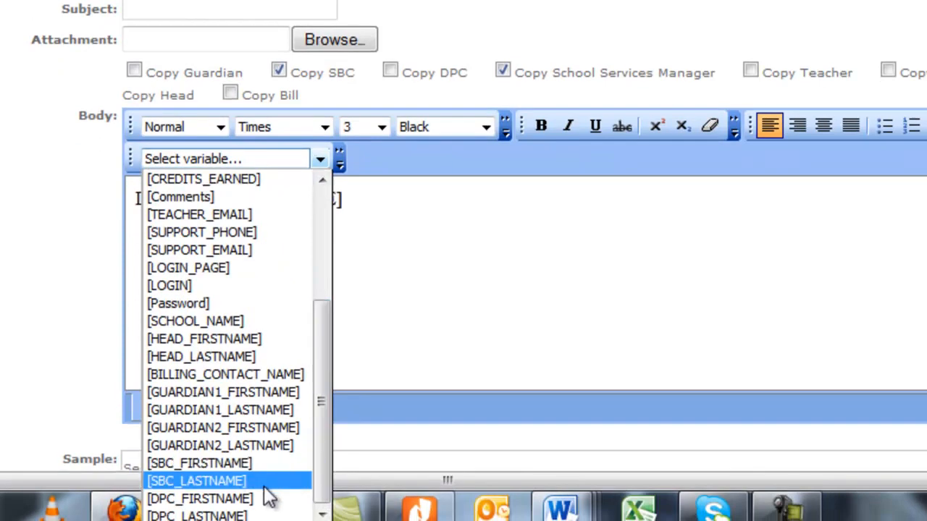
{"action": "left_click", "coordinate": [257, 486]}
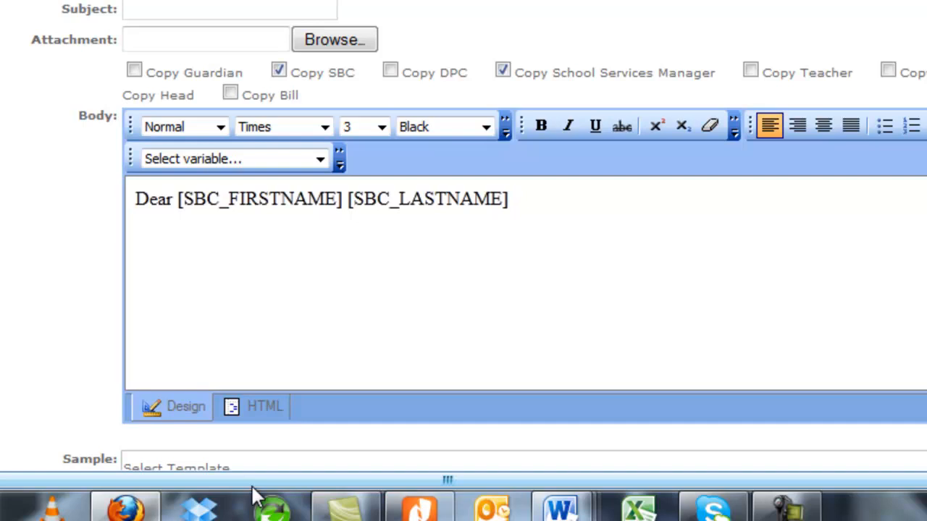
{"action": "type", "text": ","}
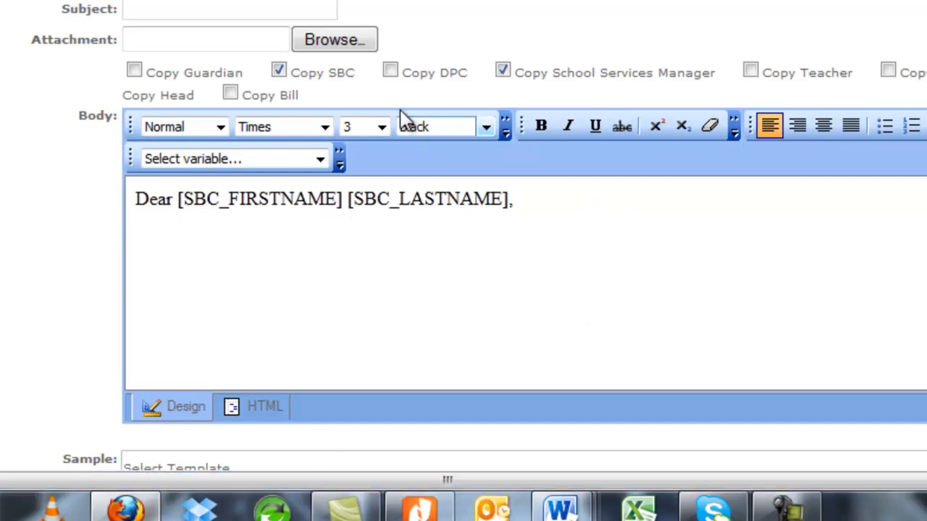
Copy the DPC on the email and add the variables [DPC_FIRSTNAME] [DPC_LASTNAME] and a comma to the greeting
{"action": "left_click", "coordinate": [390, 70]}
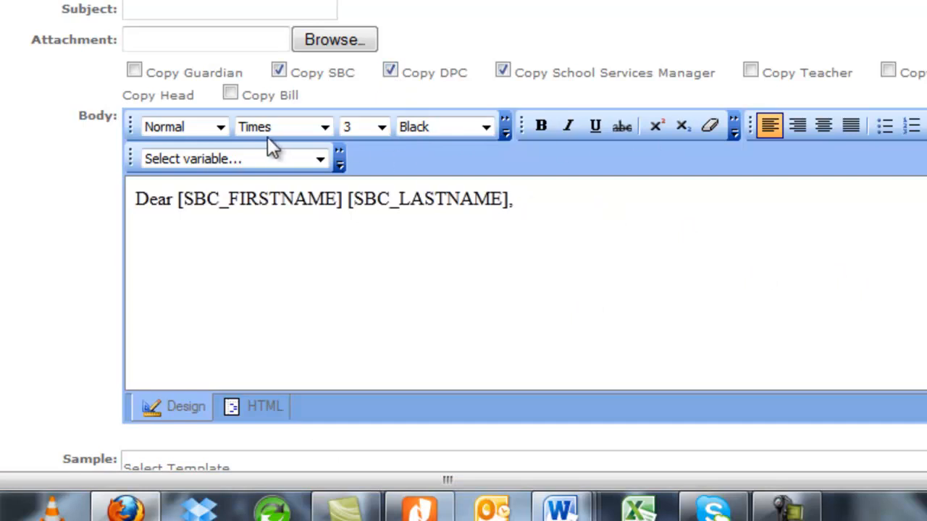
{"action": "left_click", "coordinate": [322, 164]}
{"action": "left_click_drag", "start_coordinate": [323, 252], "coordinate": [321, 401]}
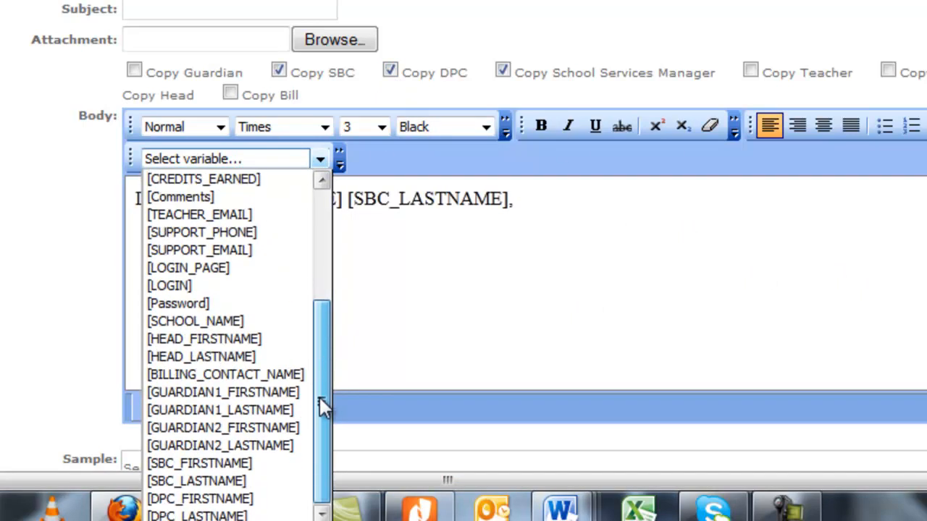
{"action": "left_click", "coordinate": [254, 499]}
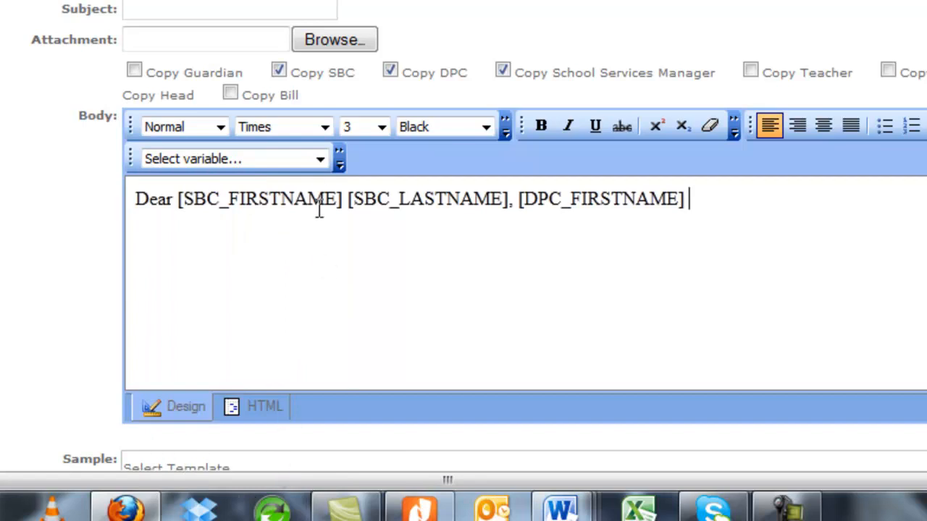
{"action": "left_click", "coordinate": [319, 162]}
{"action": "left_click_drag", "start_coordinate": [323, 232], "coordinate": [316, 439]}
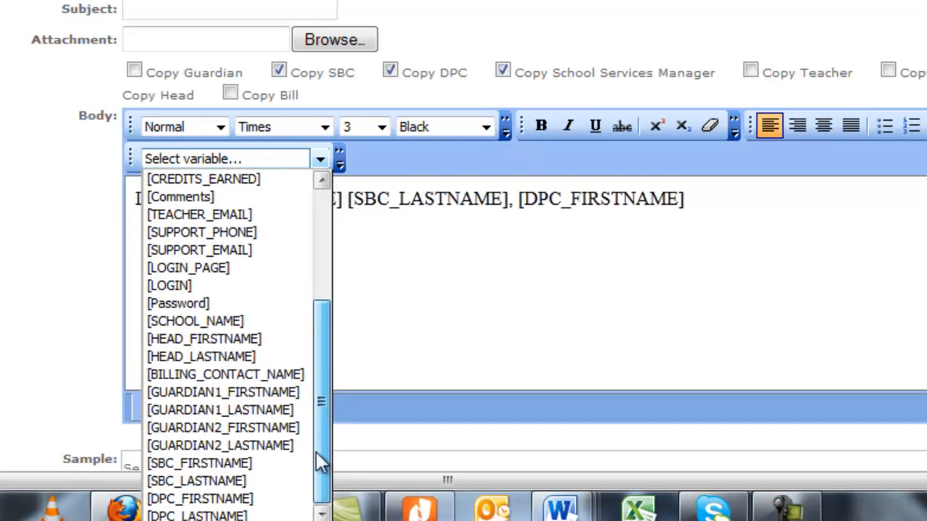
{"action": "left_click", "coordinate": [249, 515]}
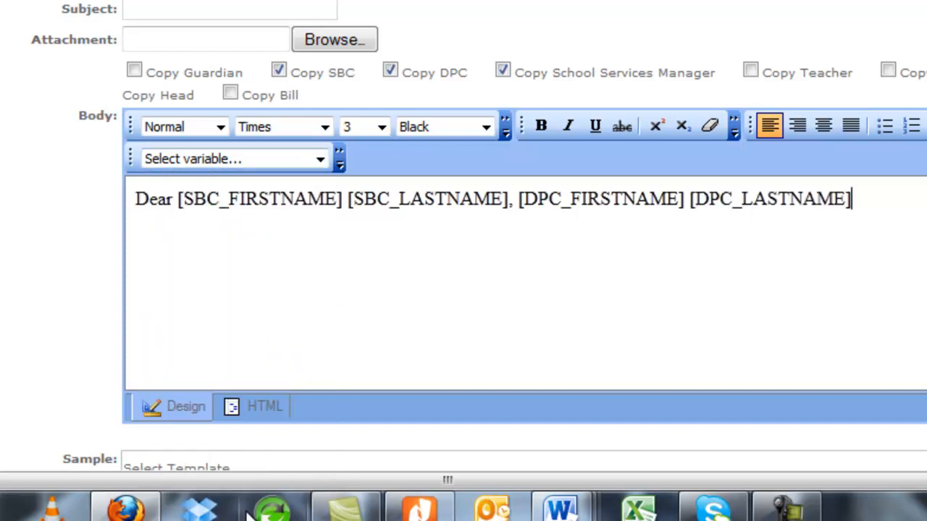
{"action": "type", "text": ","}
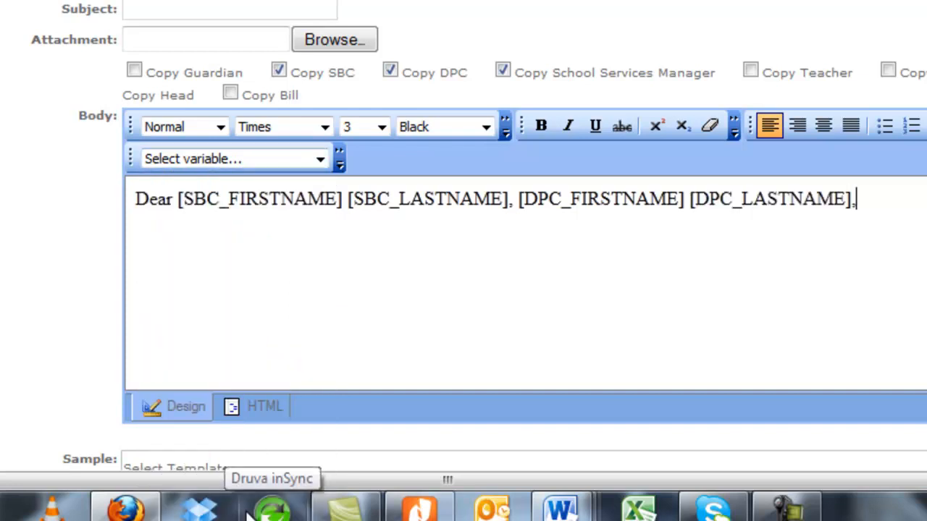
Replace the comma between the SBC and DPC names with "and", and start a new paragraph beneath the greeting
{"action": "left_click", "coordinate": [518, 201]}
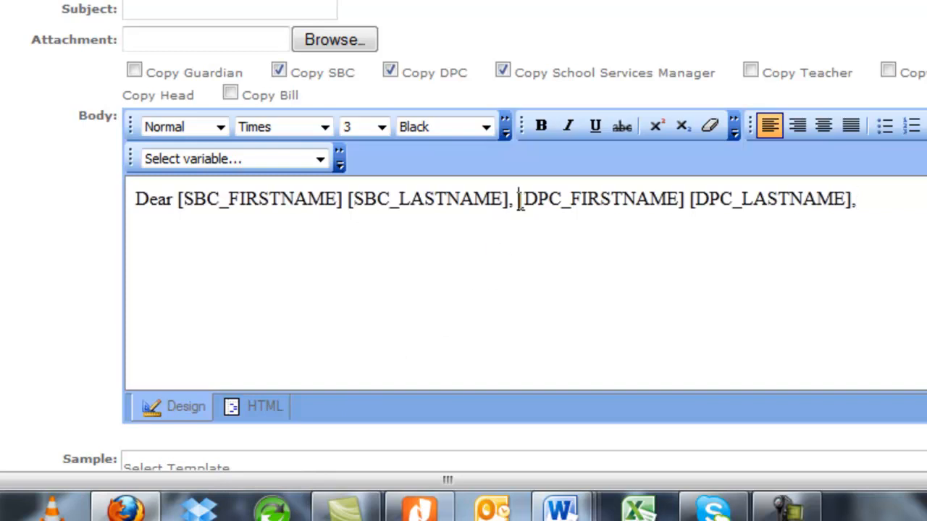
{"action": "key", "text": "BackSpace"}
{"action": "key", "text": "BackSpace"}
{"action": "type", "text": "and"}
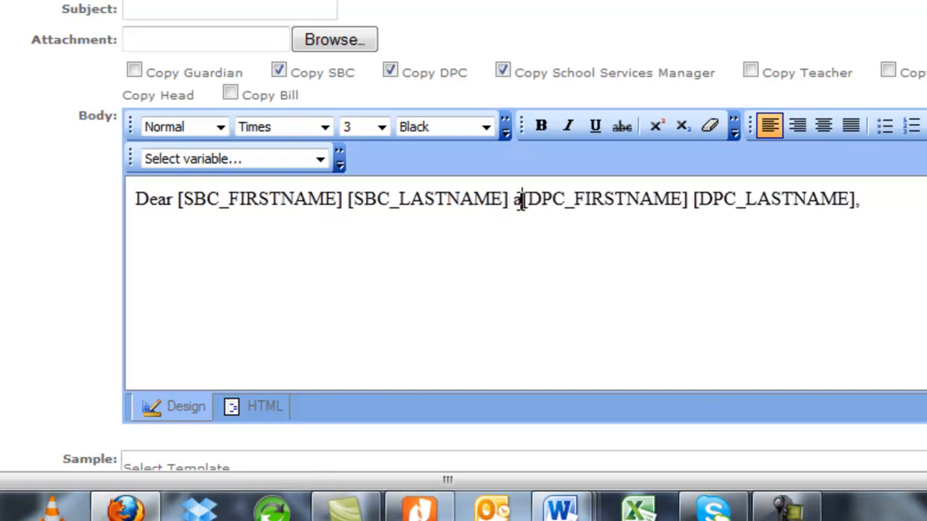
{"action": "left_click", "coordinate": [388, 220]}
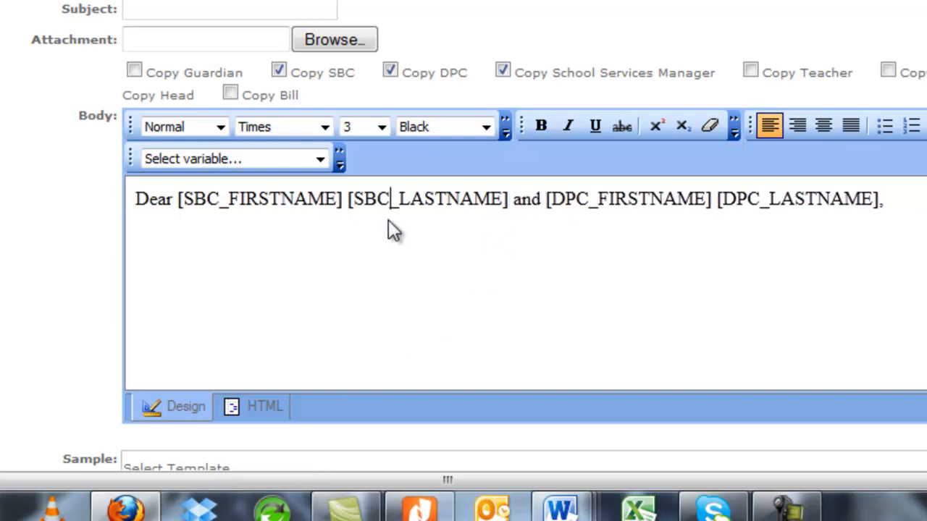
{"action": "left_click", "coordinate": [923, 203]}
{"action": "key", "text": "Return"}
{"action": "key", "text": "Return"}
{"action": "left_click", "coordinate": [320, 159]}
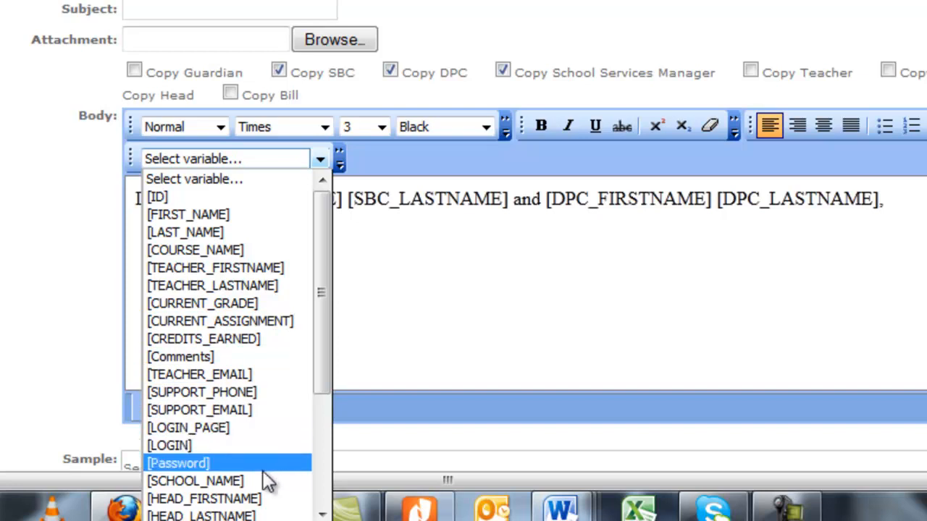
{"action": "left_click_drag", "start_coordinate": [313, 344], "coordinate": [317, 440]}
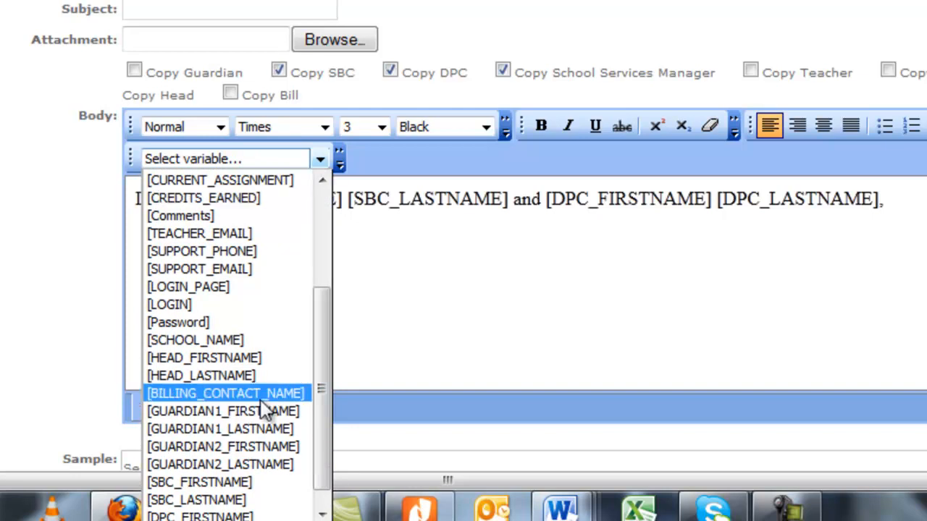
{"action": "left_click", "coordinate": [375, 316]}
Write "I am happy to be working with" as the start of the paragraph below the greeting
{"action": "type", "text": "I am happy "}
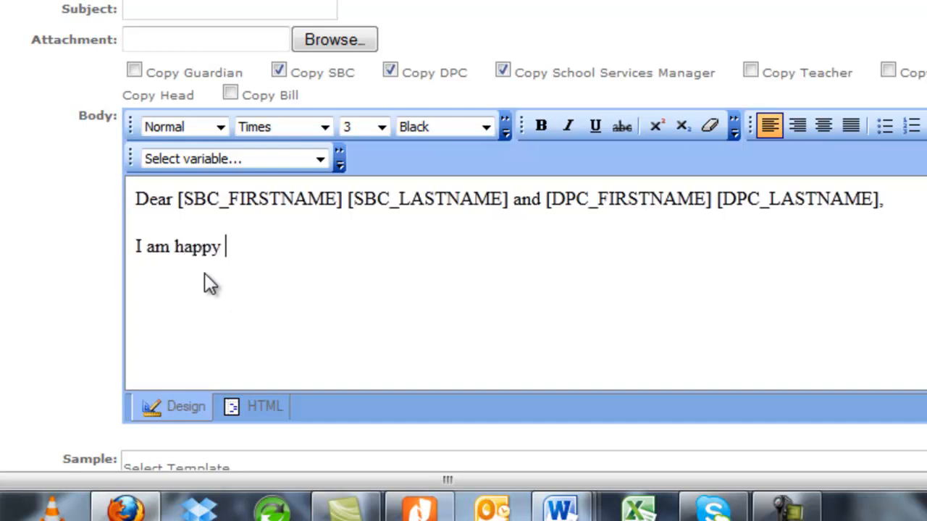
{"action": "type", "text": "to be workiubng"}
{"action": "key", "text": "BackSpace"}
{"action": "key", "text": "BackSpace"}
{"action": "key", "text": "BackSpace"}
{"action": "key", "text": "BackSpace"}
{"action": "type", "text": "ng with"}
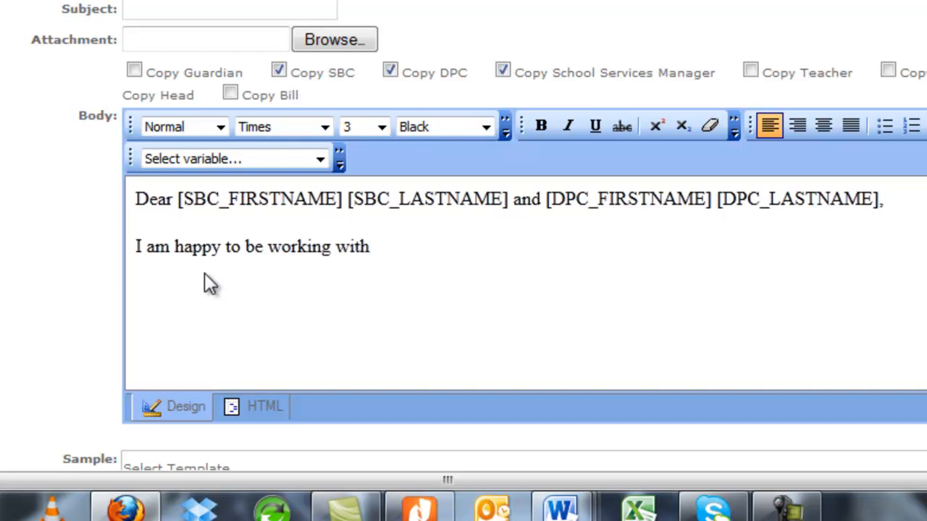
Finish the sentence with the variable [SCHOOL_NAME] and a period, and start a new paragraph beneath it
{"action": "left_click", "coordinate": [319, 160]}
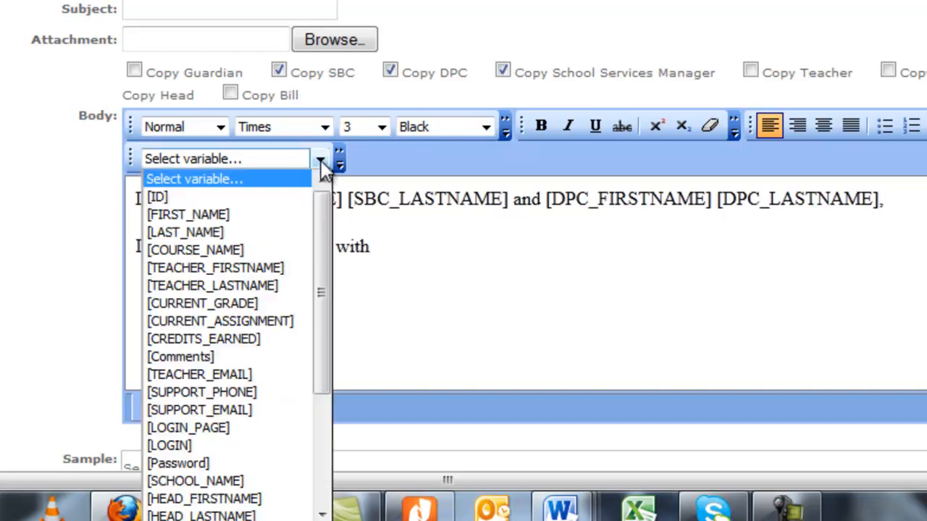
{"action": "left_click_drag", "start_coordinate": [320, 225], "coordinate": [314, 410]}
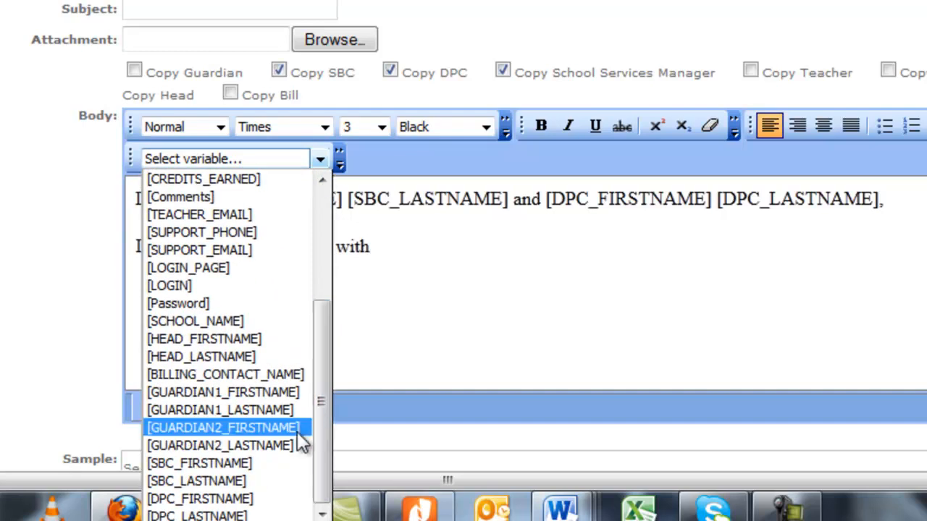
{"action": "left_click", "coordinate": [243, 325]}
{"action": "type", "text": "."}
{"action": "key", "text": "Return"}
{"action": "key", "text": "Return"}
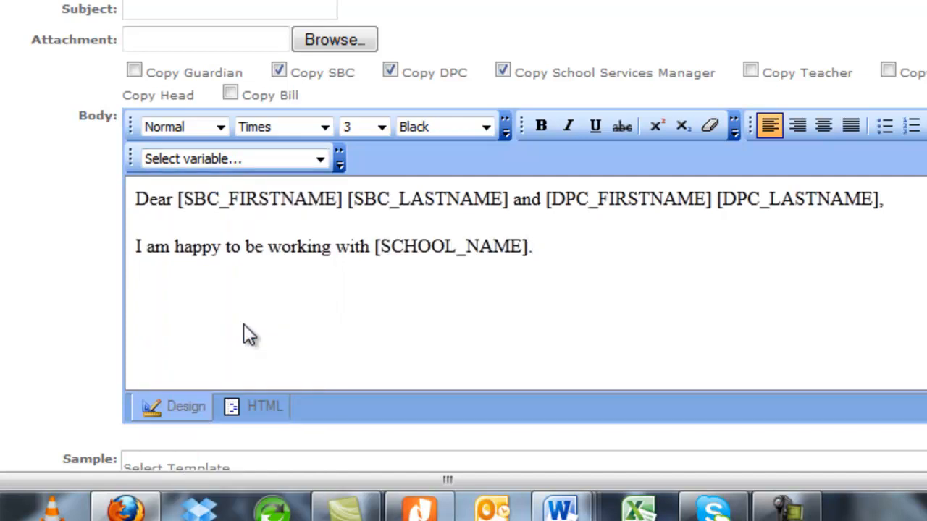
Add the closing "Regards," to the email body and update the sample preview
{"action": "type", "text": "Regards,"}
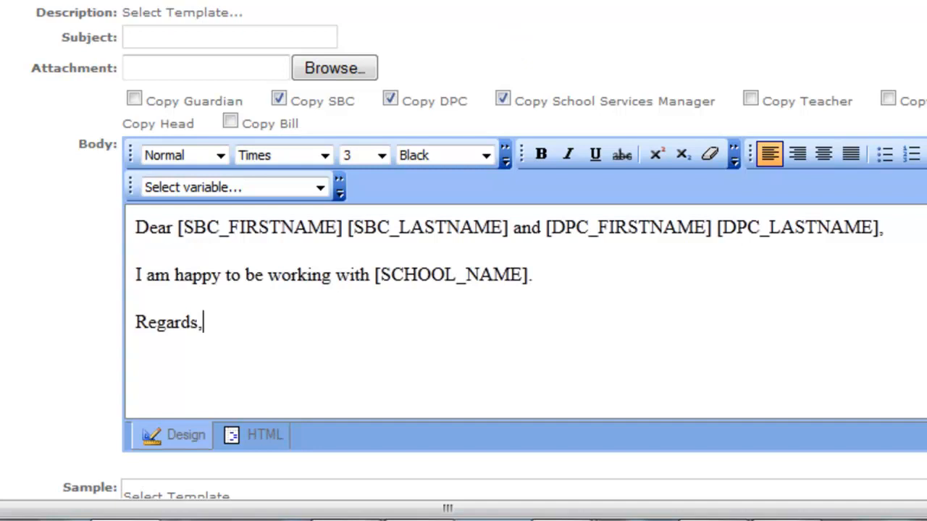
{"action": "scroll", "coordinate": [464, 251], "scroll_direction": "down", "scroll_amount": 2}
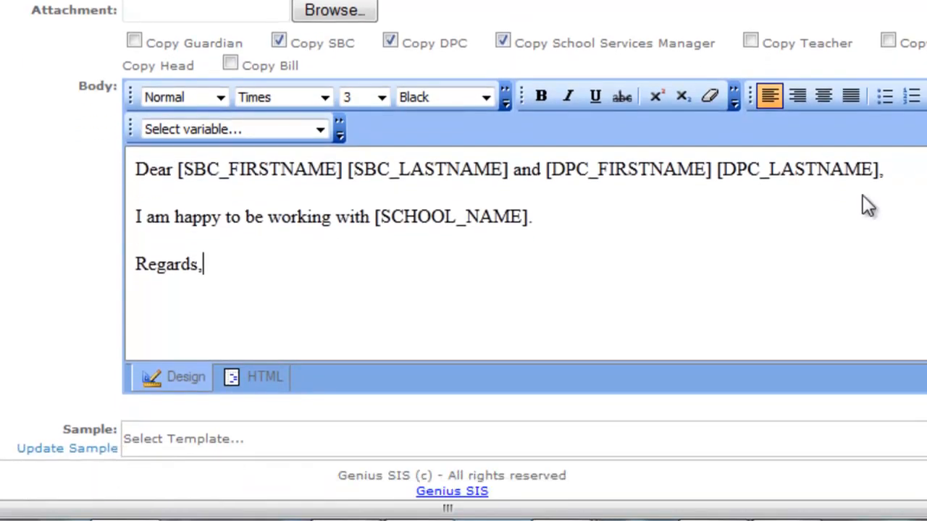
{"action": "left_click", "coordinate": [59, 450]}
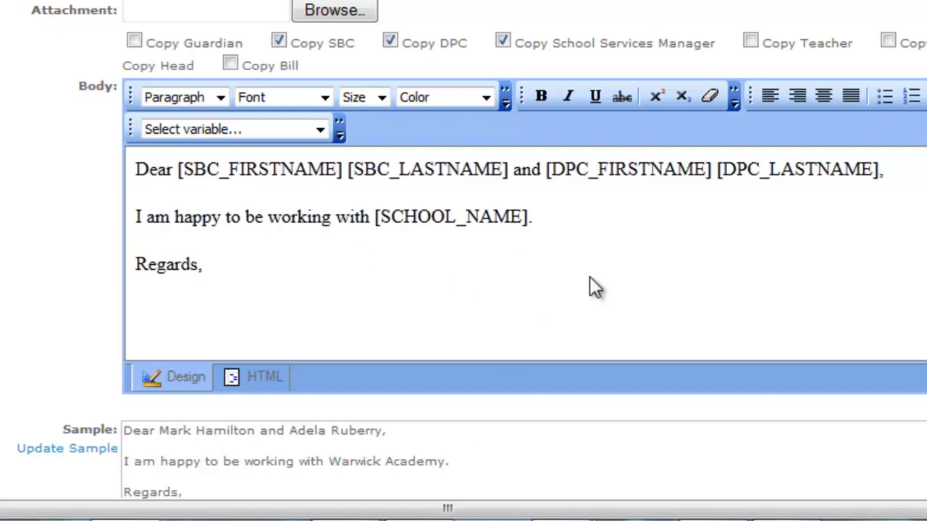
Look through the variables available for the email body, and return to the basic enrollment search
{"action": "left_click", "coordinate": [321, 130]}
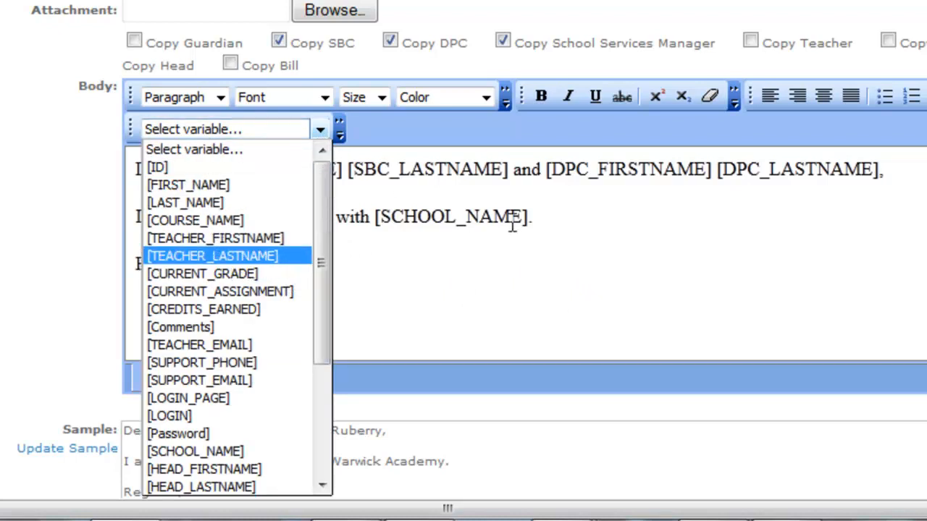
{"action": "left_click", "coordinate": [552, 210]}
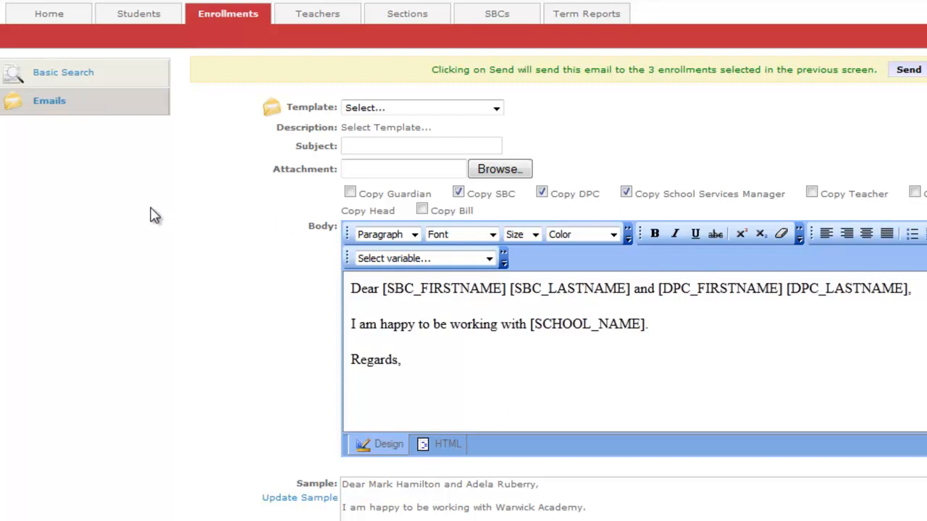
{"action": "left_click", "coordinate": [68, 72]}
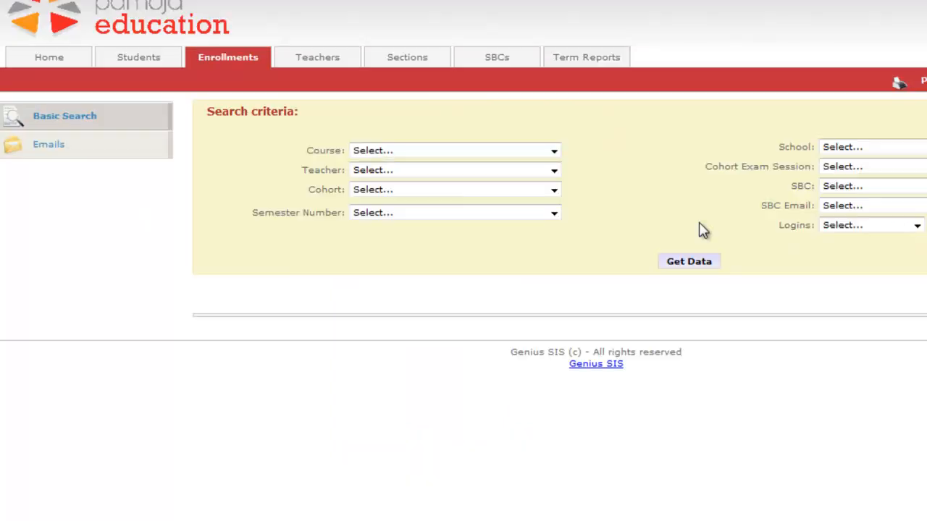